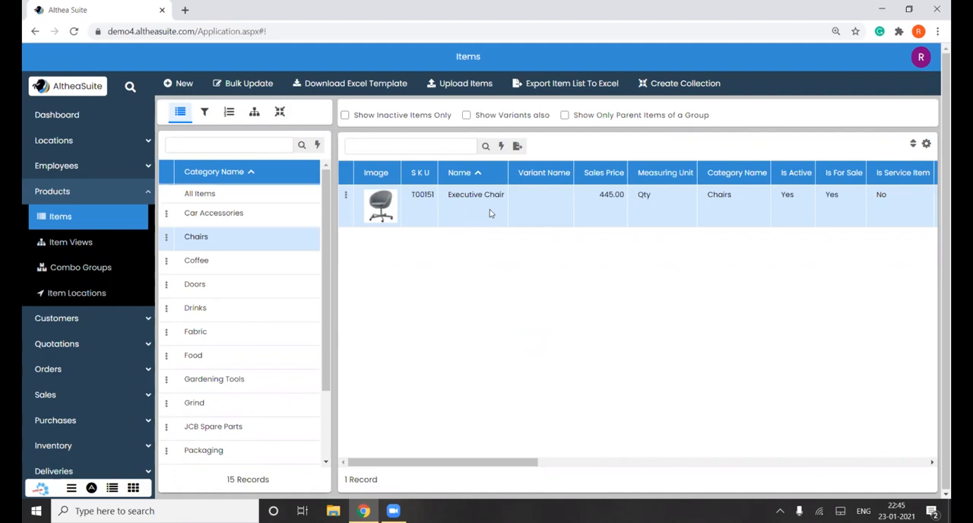
# - Open the Executive Chair item for modification and bring up its bill of materials
pyautogui.click(345, 199)
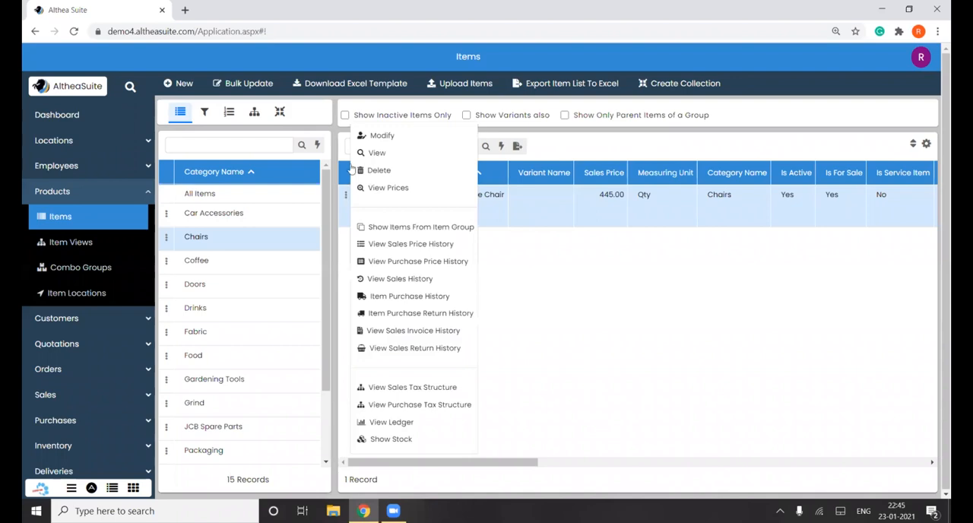
pyautogui.click(383, 140)
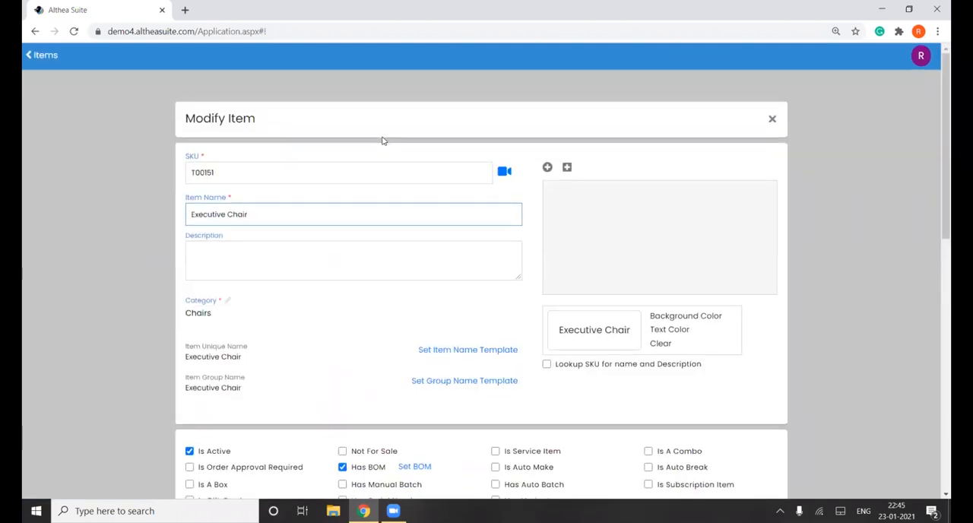
pyautogui.scroll(-2, 382, 141)
pyautogui.click(415, 308)
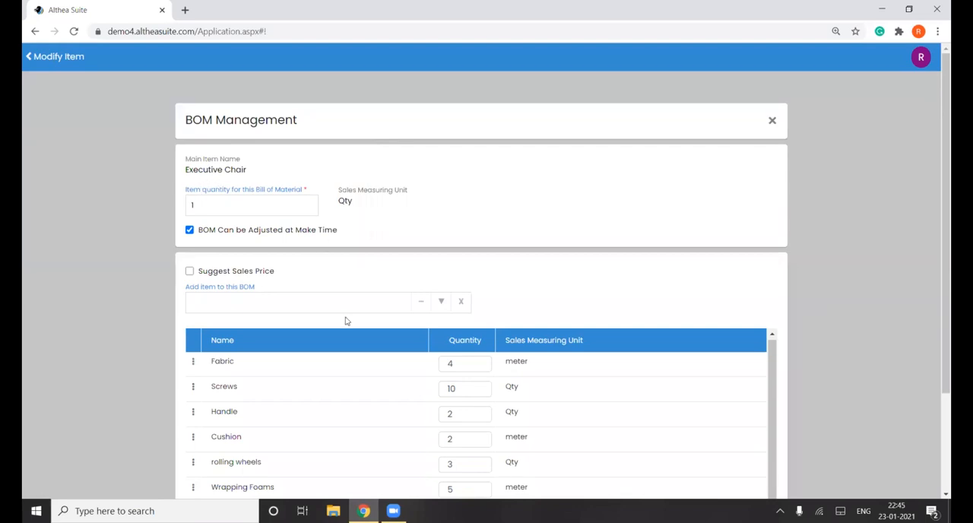
# - Turn on Suggest Sales Price for the Executive Chair BOM and review the component costs and sales prices
pyautogui.scroll(-3, 345, 321)
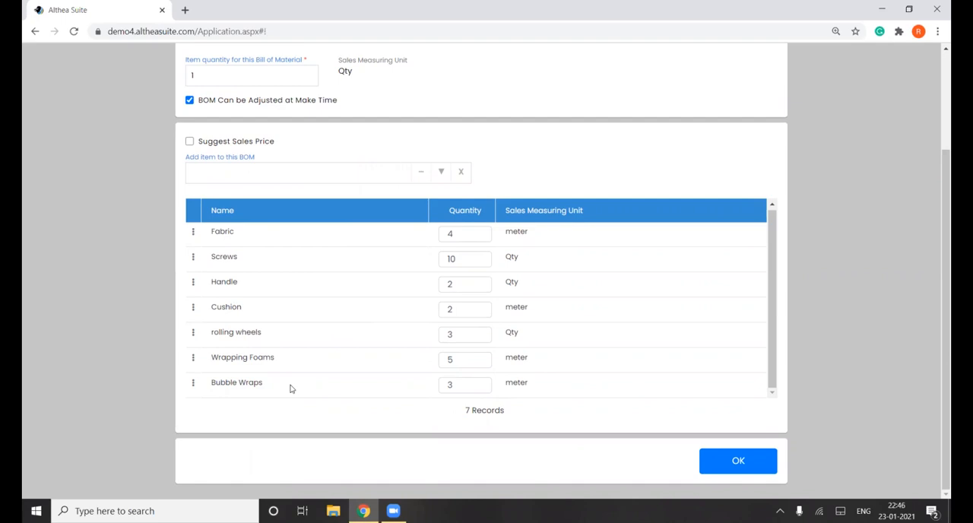
pyautogui.scroll(2, 290, 388)
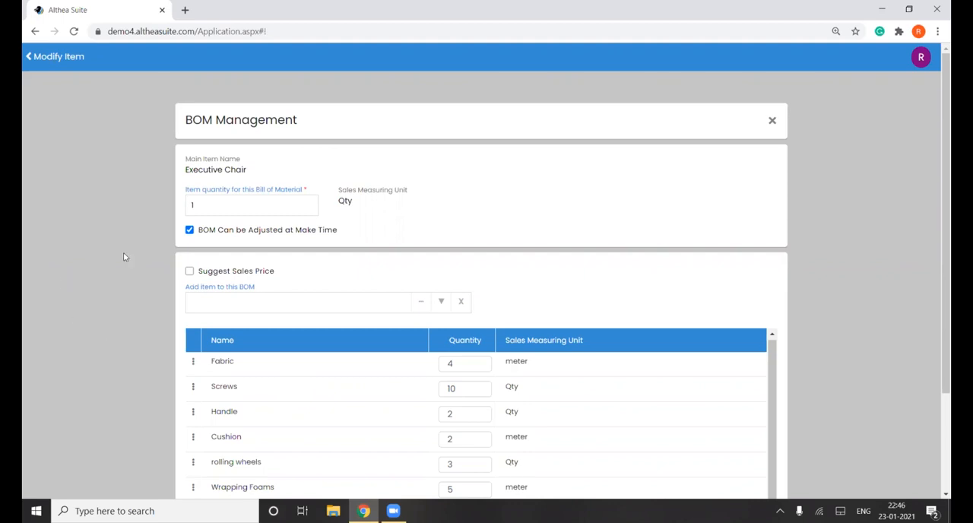
pyautogui.click(220, 274)
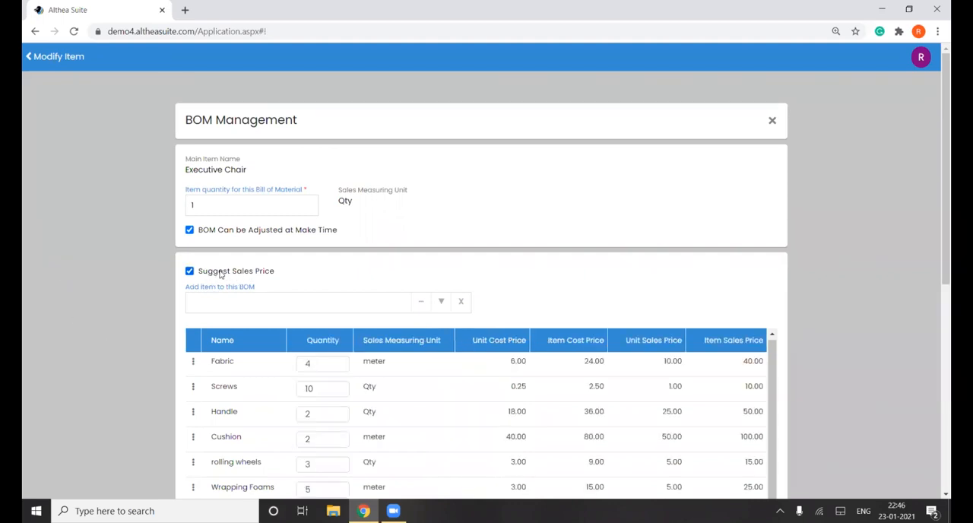
pyautogui.scroll(-2, 356, 393)
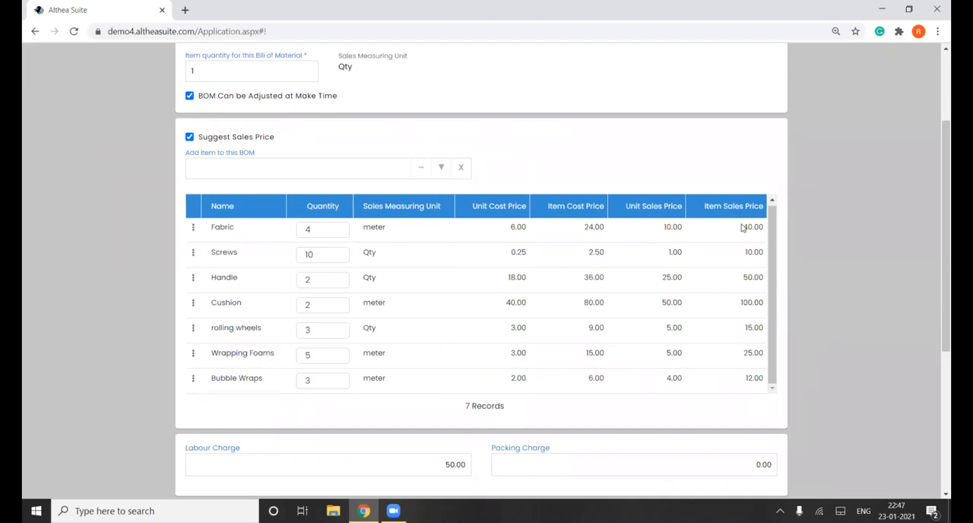
pyautogui.scroll(-1, 742, 227)
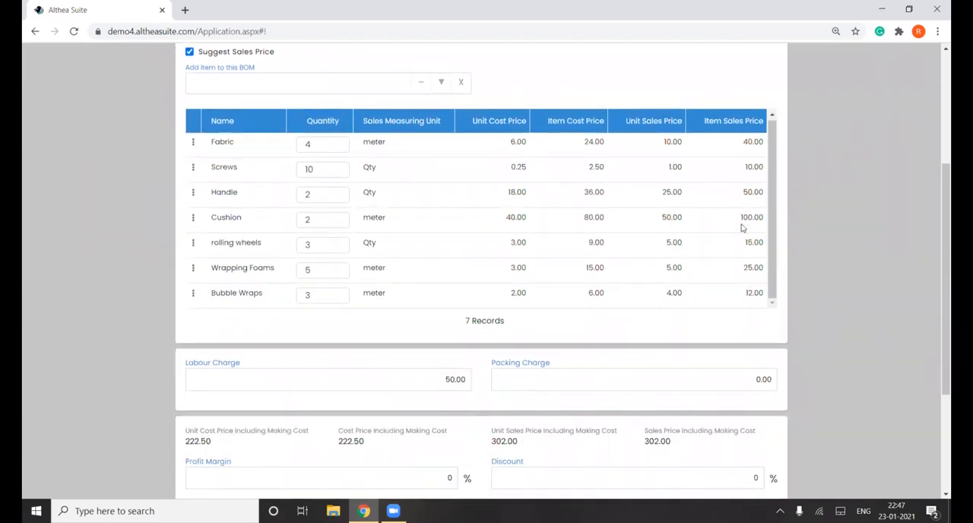
pyautogui.scroll(-1, 742, 227)
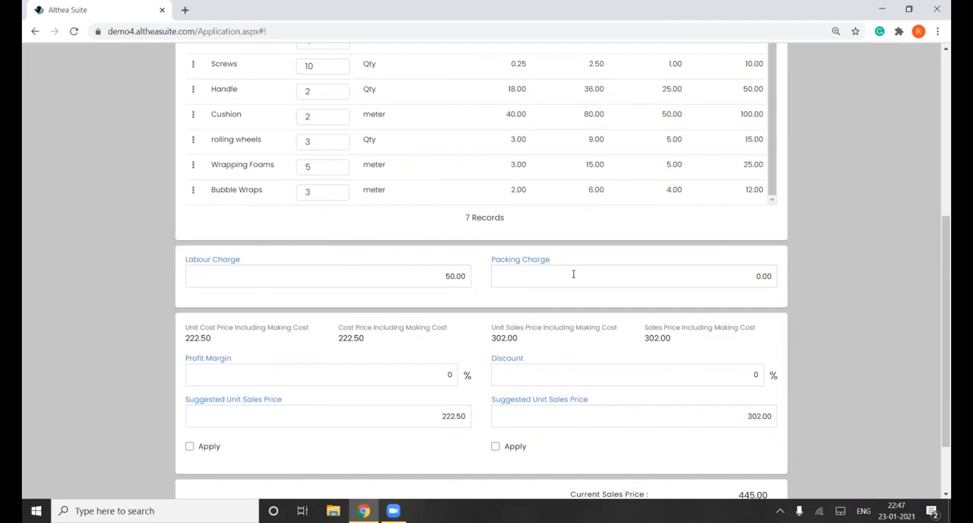
# - Set the BOM's Labour Charge to 0
pyautogui.click(439, 276)
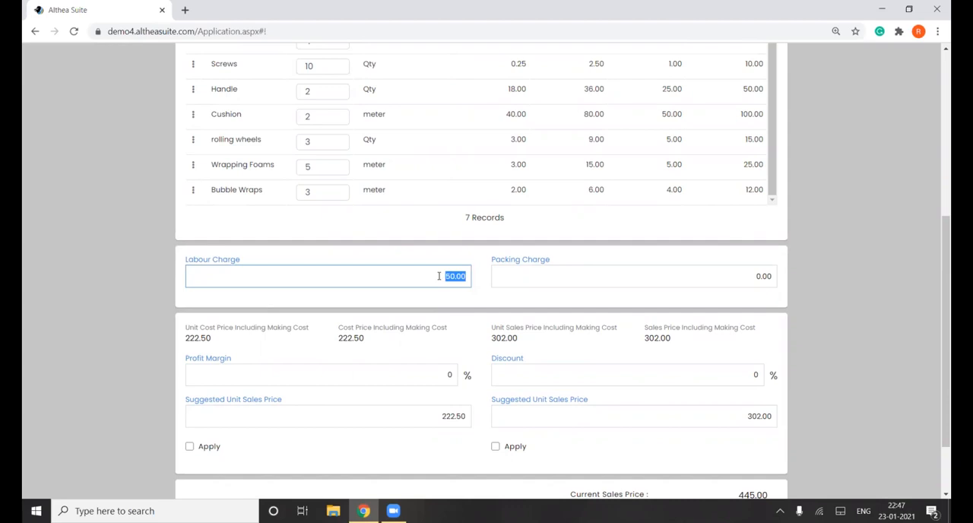
pyautogui.press('BackSpace')
pyautogui.write('0')
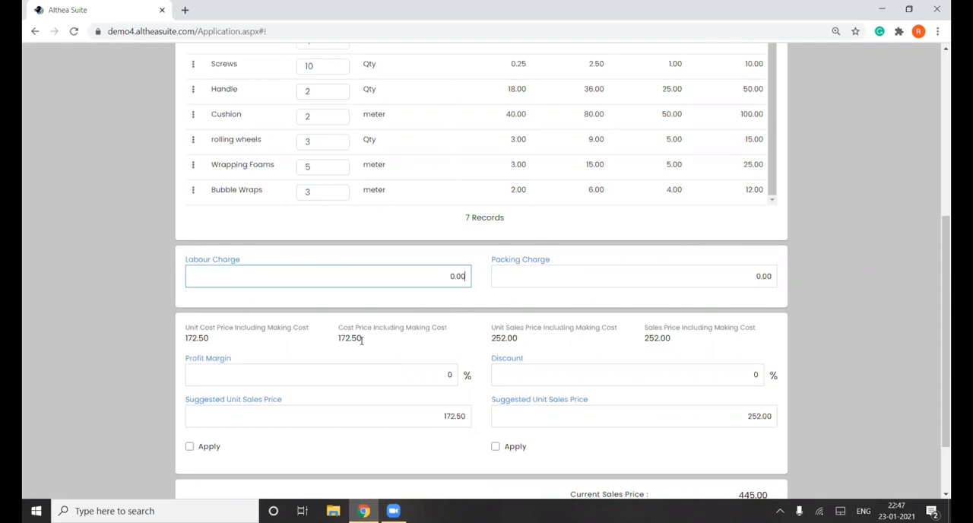
# - Set the BOM's Labour Charge to 40.00 and its Packing Charge to 10.00
pyautogui.press('BackSpace')
pyautogui.press('BackSpace')
pyautogui.press('BackSpace')
pyautogui.press('BackSpace')
pyautogui.write('40.00')
pyautogui.click(620, 276)
pyautogui.write('10')
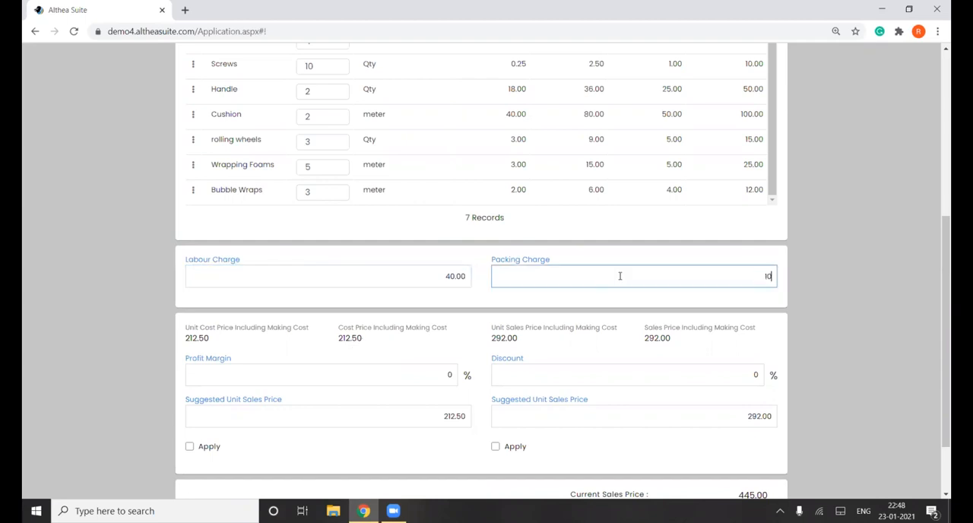
pyautogui.write('.00')
# - Set the Profit Margin to 30% and try applying the cost-based suggested unit sales price, leaving it unapplied in the end
pyautogui.scroll(-2, 360, 343)
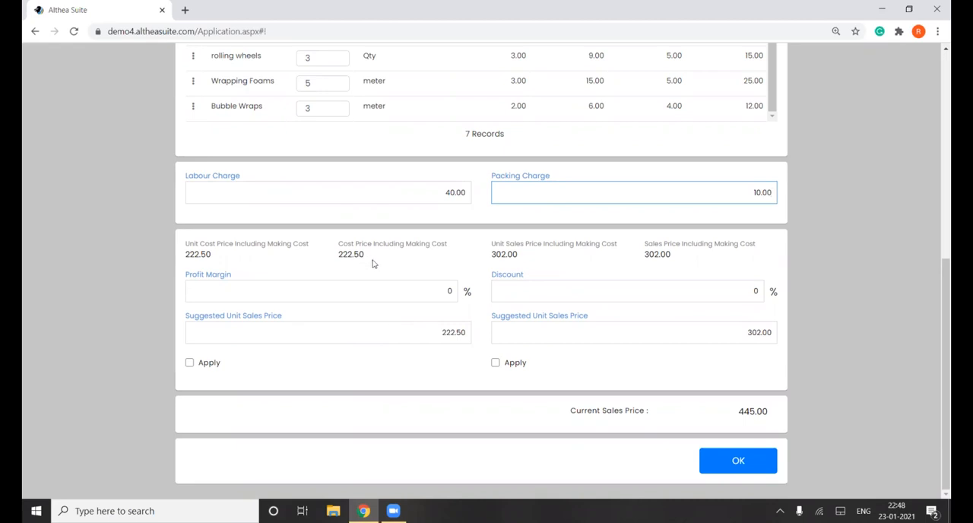
pyautogui.click(448, 290)
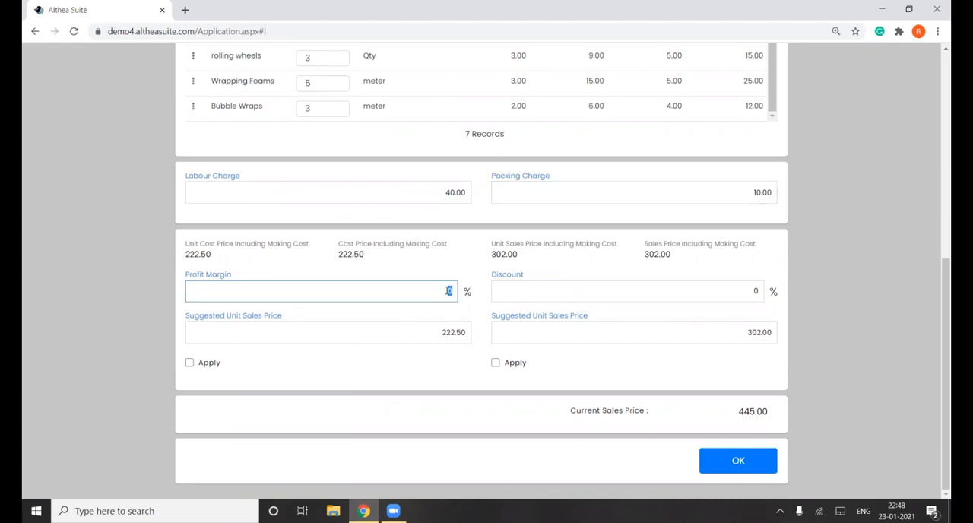
pyautogui.write('30')
pyautogui.click(189, 364)
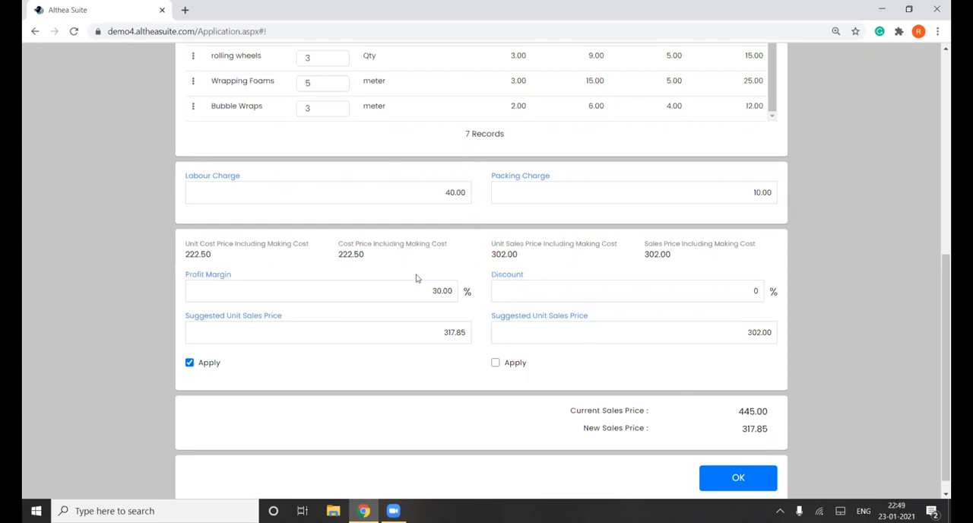
pyautogui.click(190, 364)
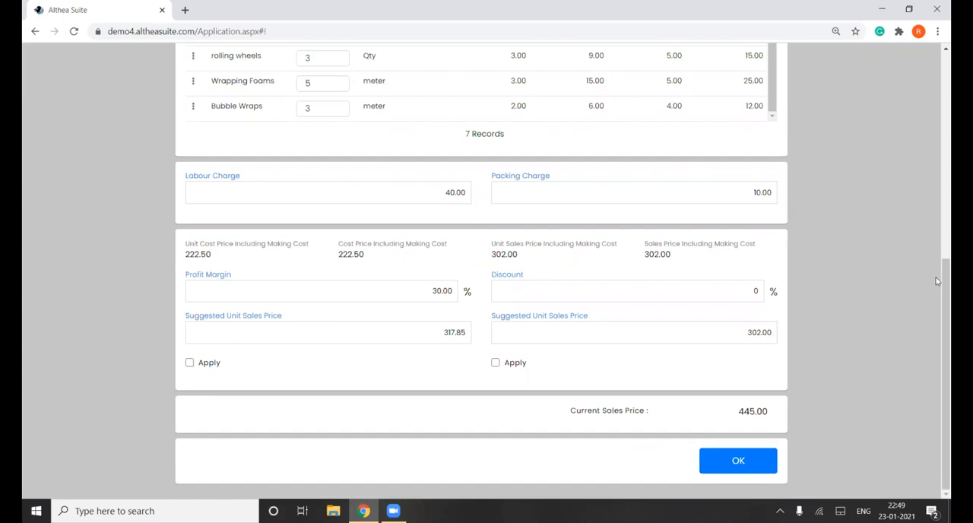
# - Set the Discount to 5%, apply the discounted suggested unit sales price, and accept the BOM with the changed sales price
pyautogui.scroll(3, 937, 248)
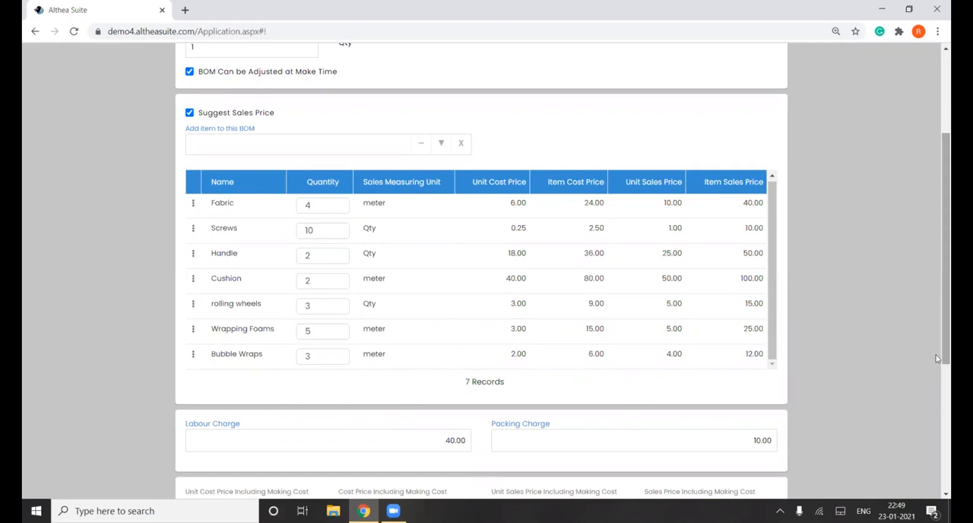
pyautogui.scroll(-2, 938, 358)
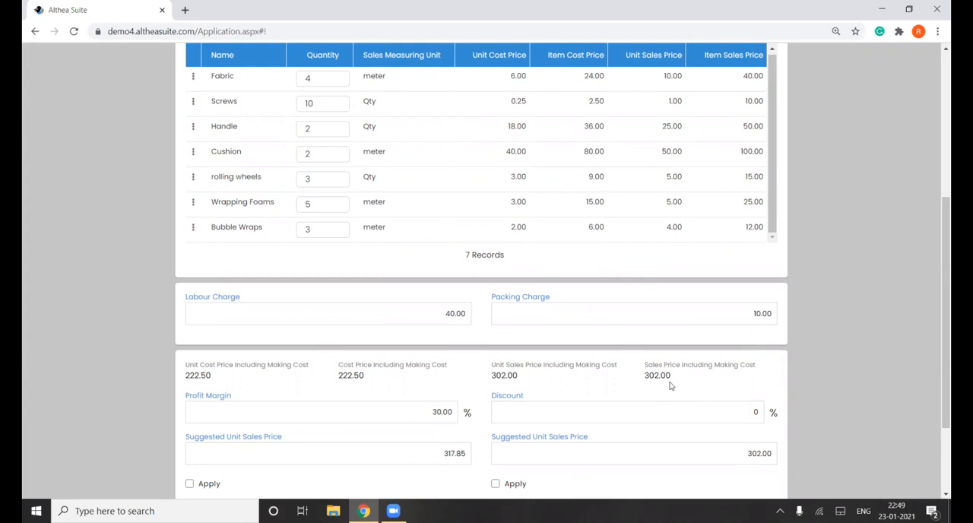
pyautogui.doubleClick(753, 411)
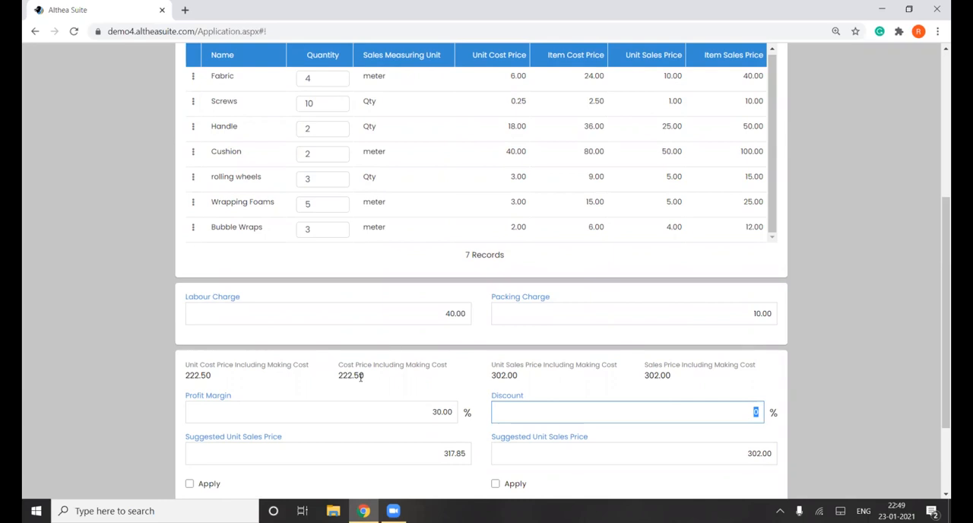
pyautogui.write('5')
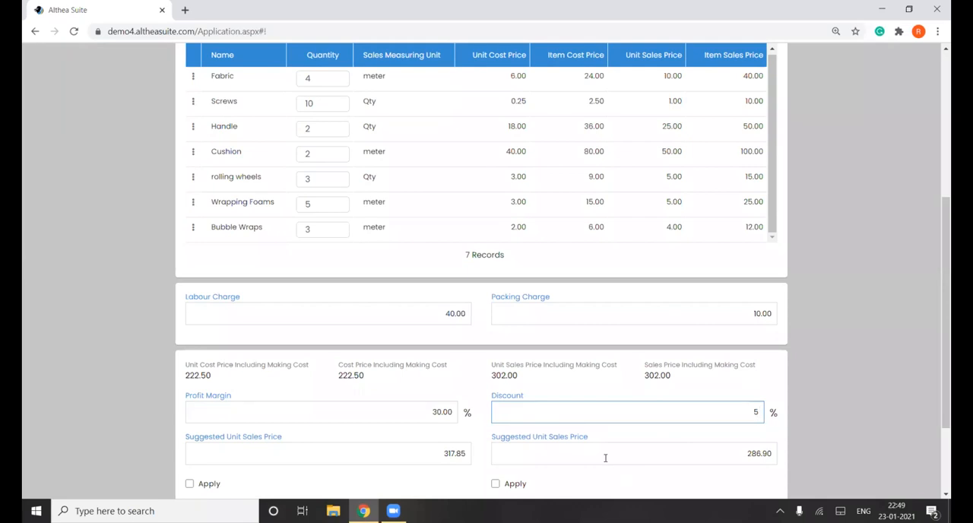
pyautogui.scroll(-3, 605, 458)
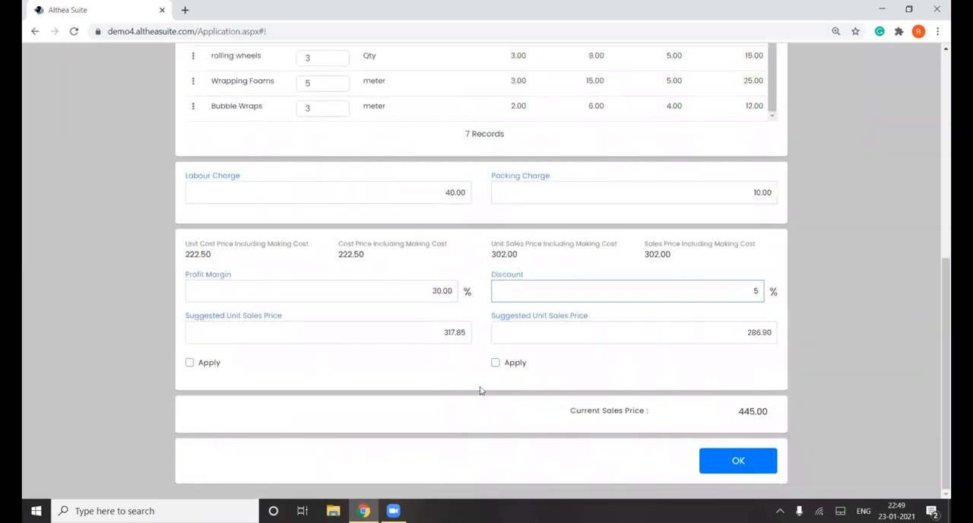
pyautogui.click(496, 363)
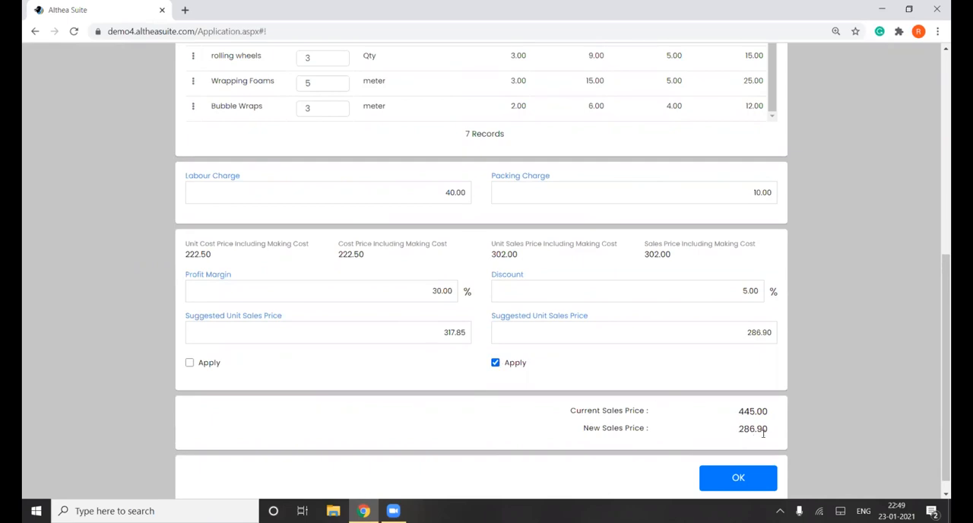
pyautogui.click(739, 478)
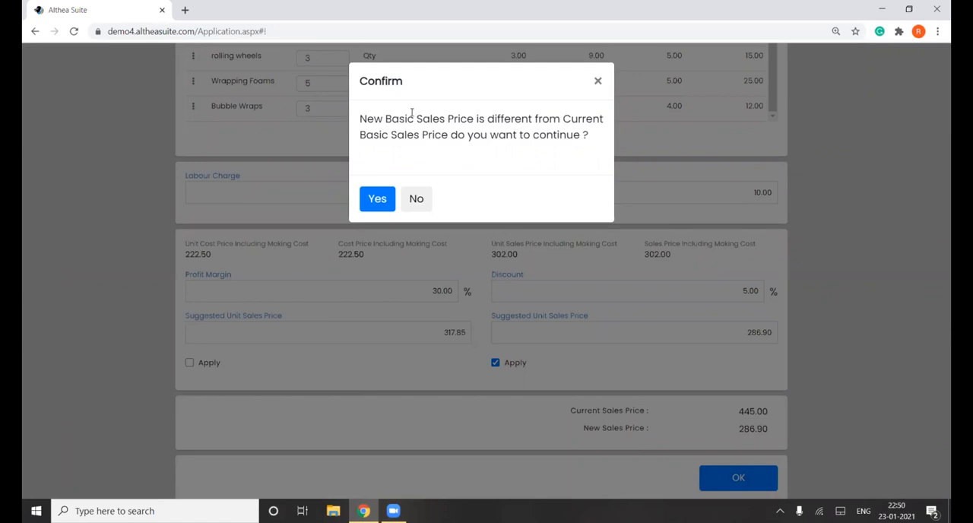
pyautogui.click(377, 199)
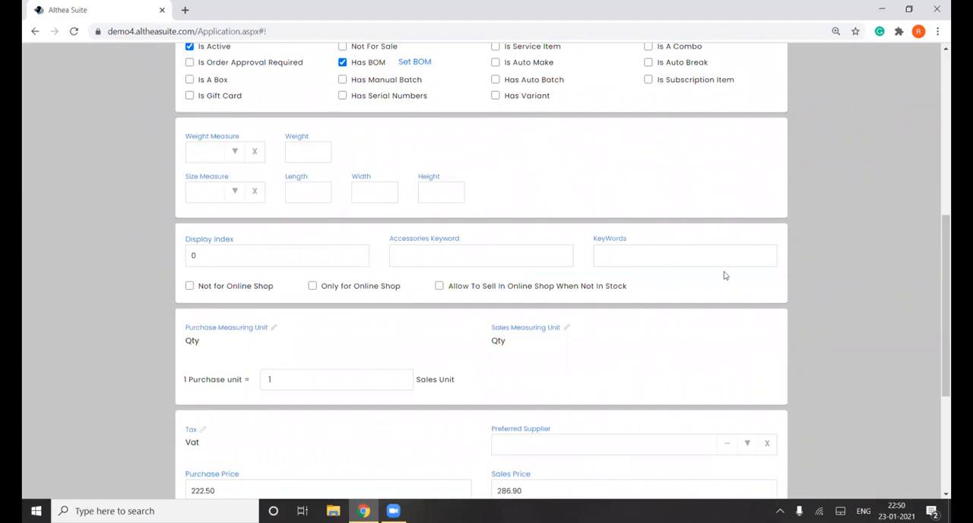
# - Update the Executive Chair item and list the items in the Chairs category
pyautogui.scroll(-4, 938, 298)
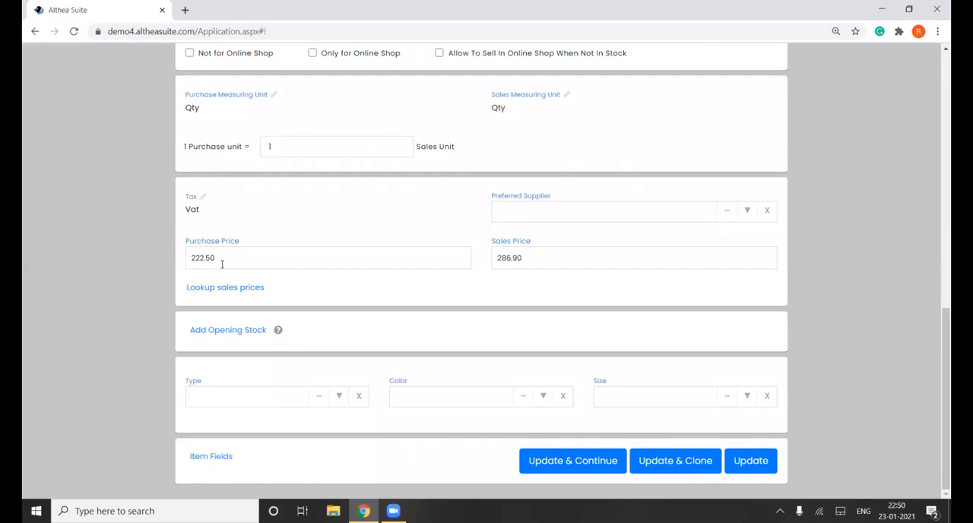
pyautogui.click(752, 461)
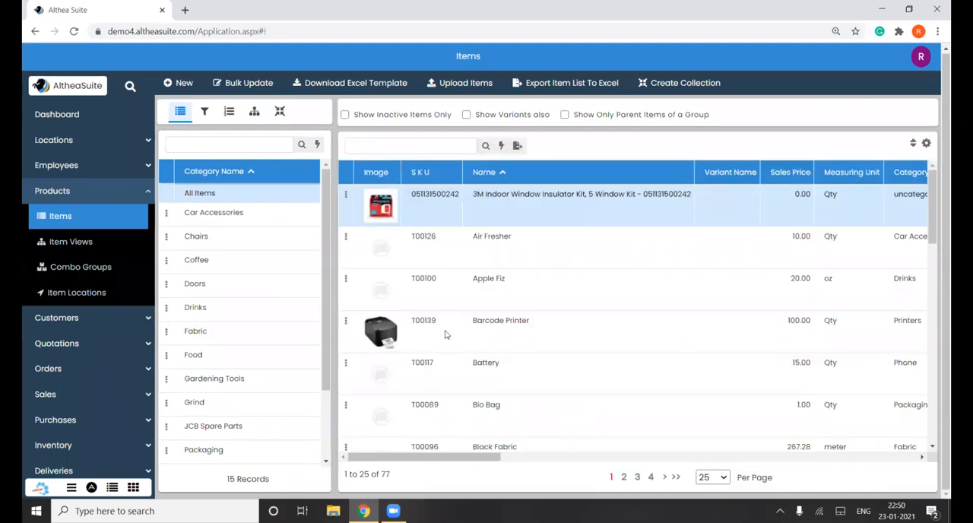
pyautogui.click(250, 243)
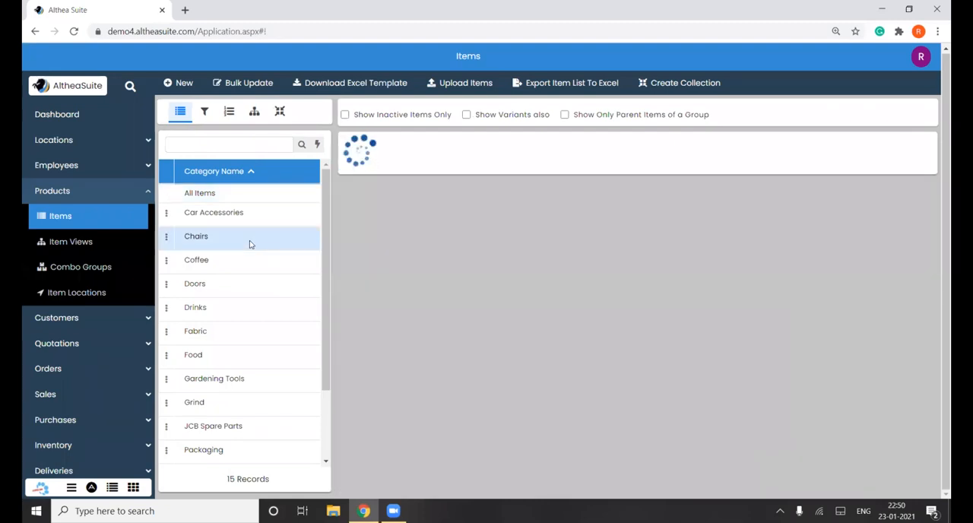